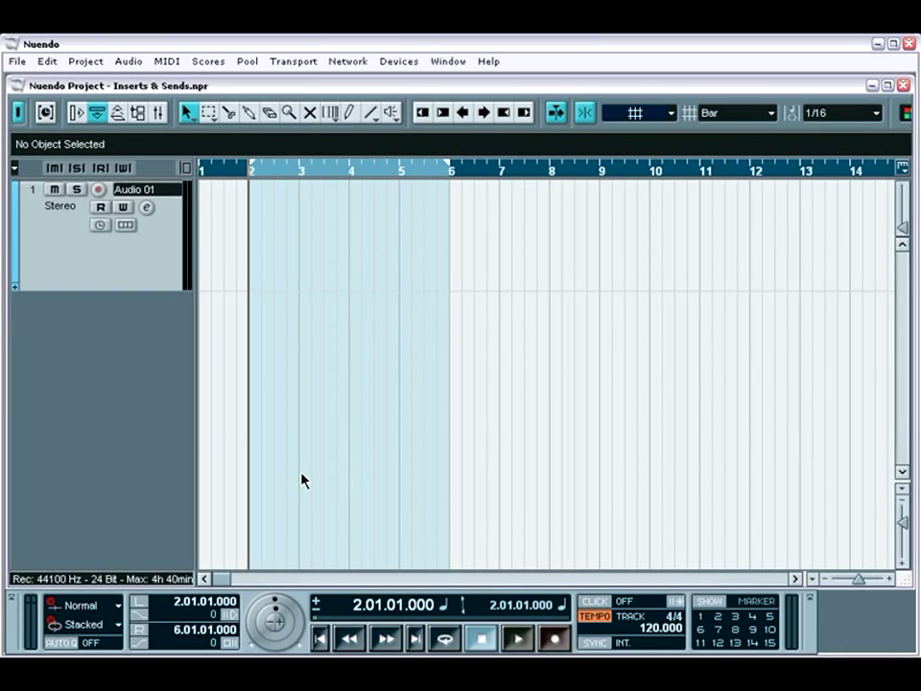
Examine the Inserts and Sends sections of the Audio 01 track in the Inspector, and hide the Inspector again
click(77, 114)
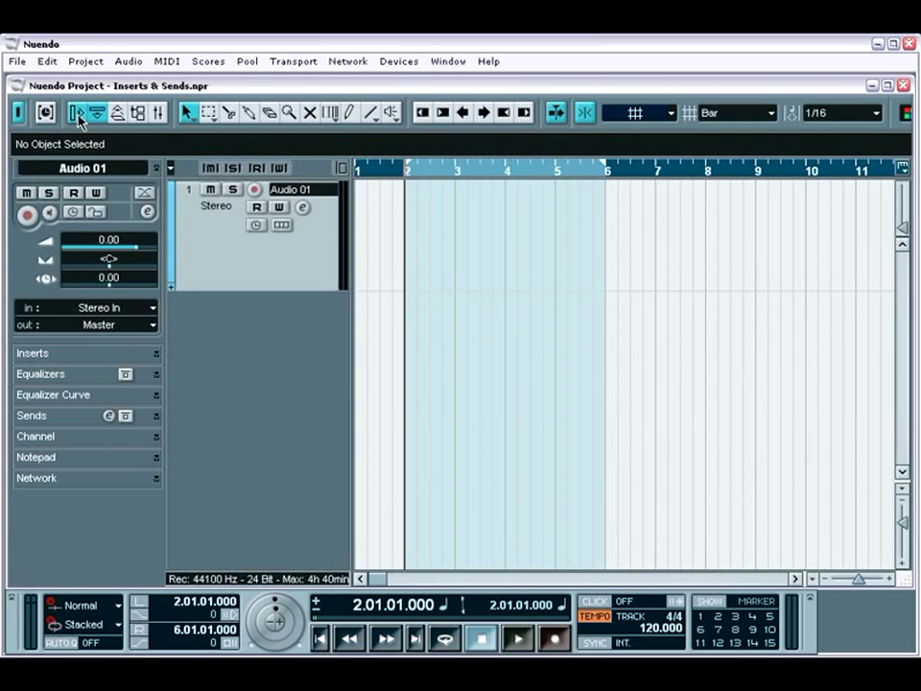
click(154, 355)
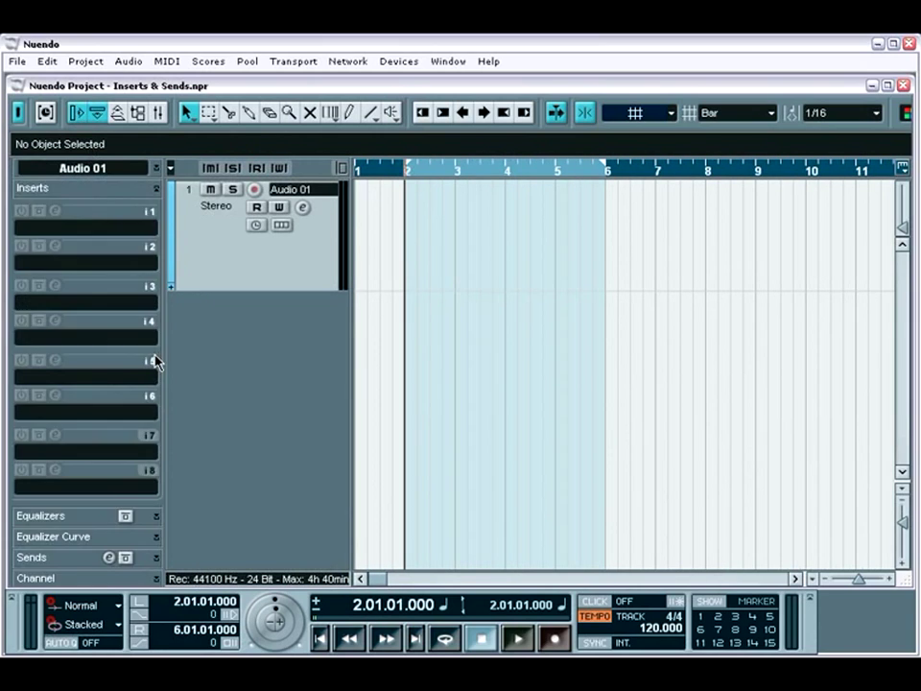
click(155, 558)
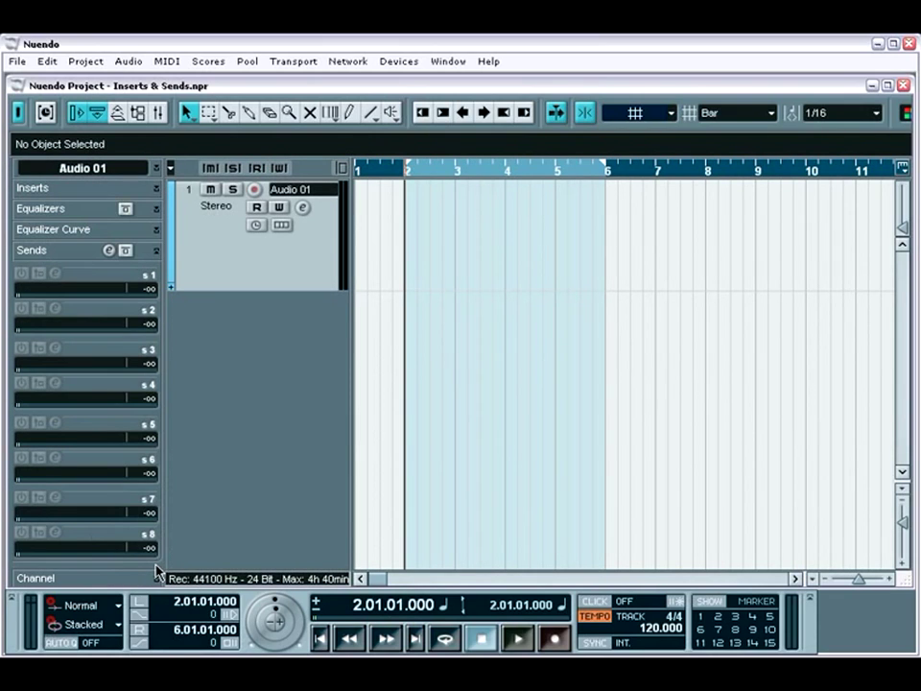
click(158, 169)
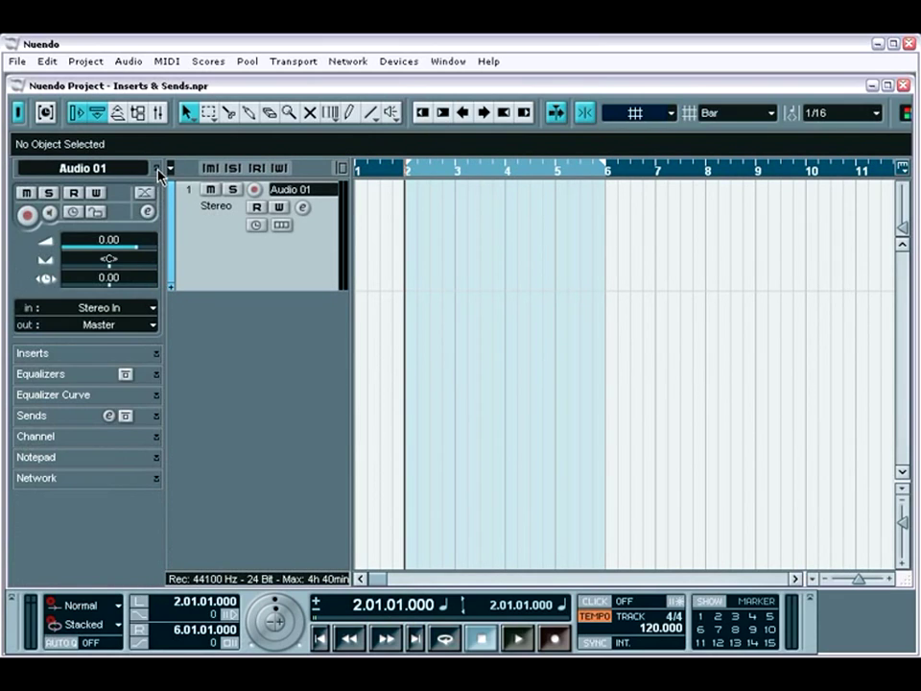
click(75, 113)
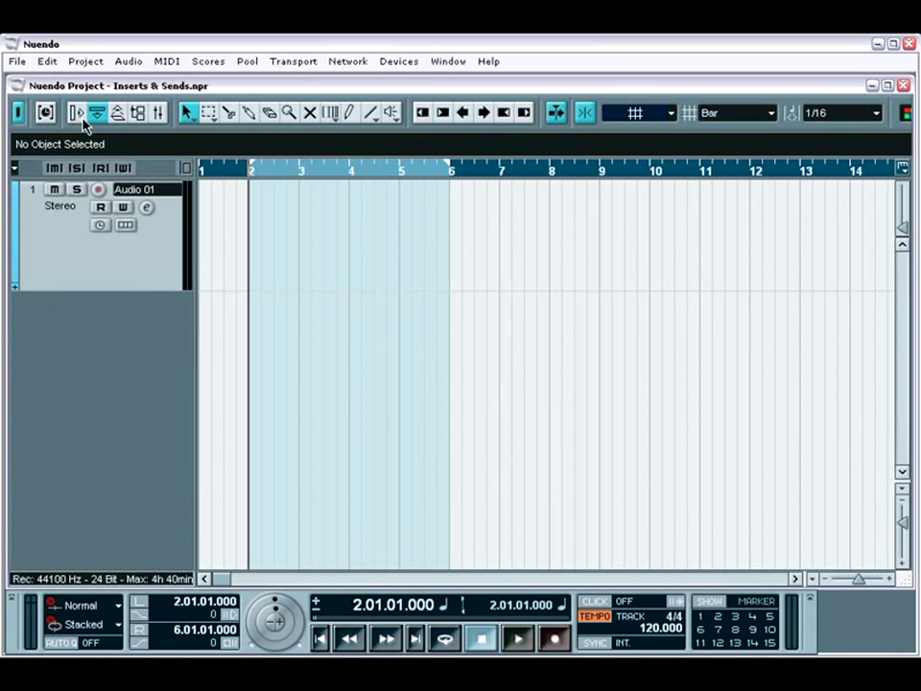
Examine the send slots of the audio channel in the Mixer and close the Mixer
click(158, 112)
click(255, 458)
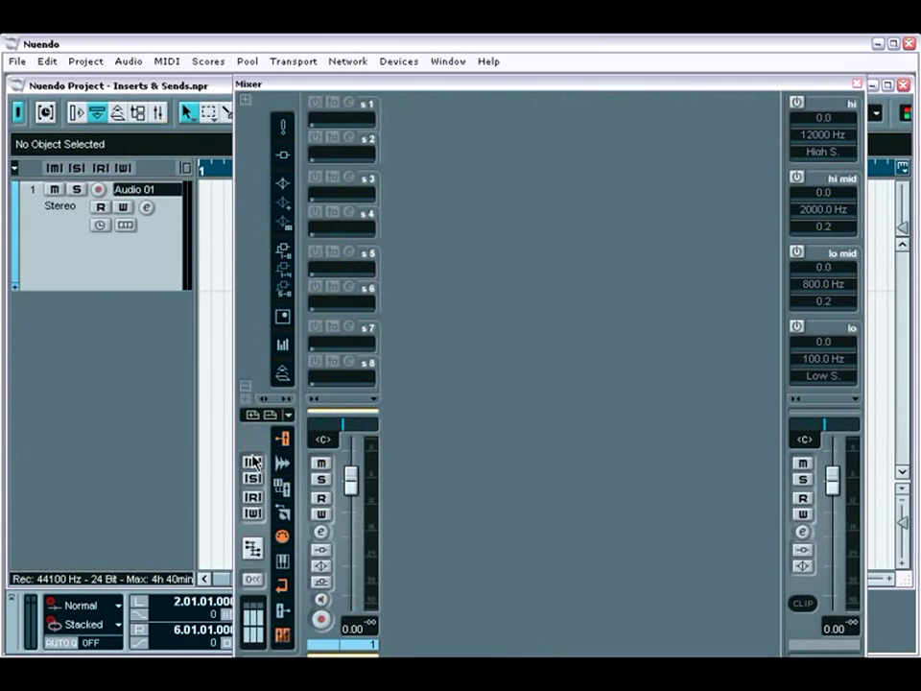
click(283, 252)
click(857, 84)
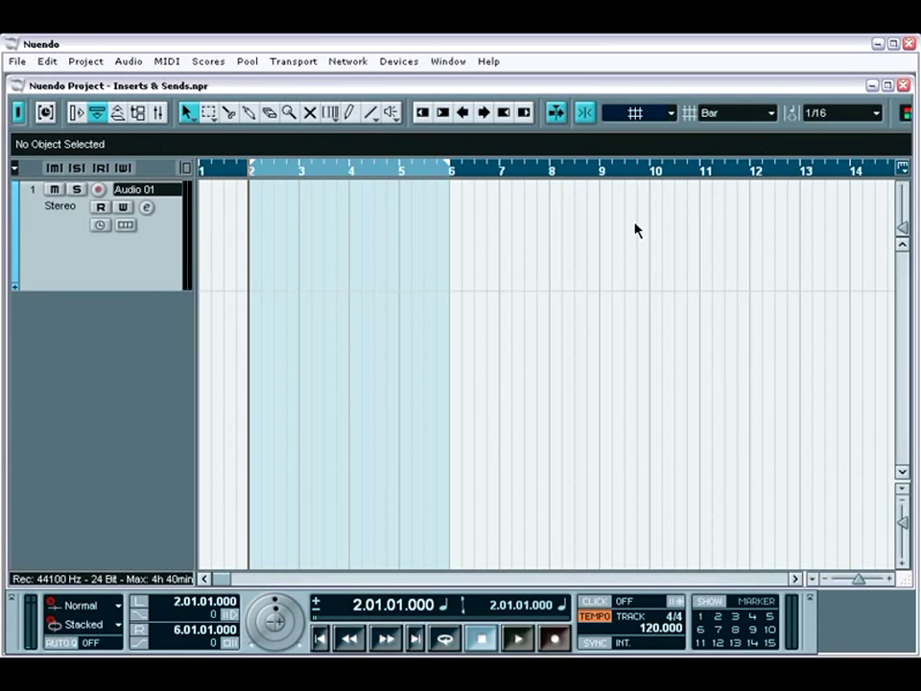
Load Ultrafunk fxReverb into insert slot 1 of the Audio 01 channel
click(145, 207)
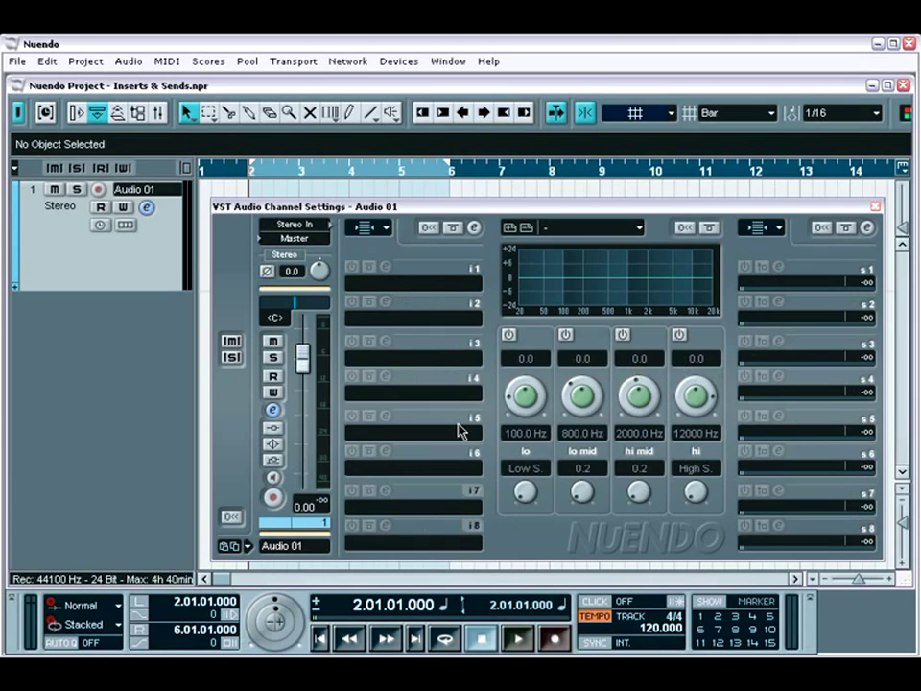
click(396, 292)
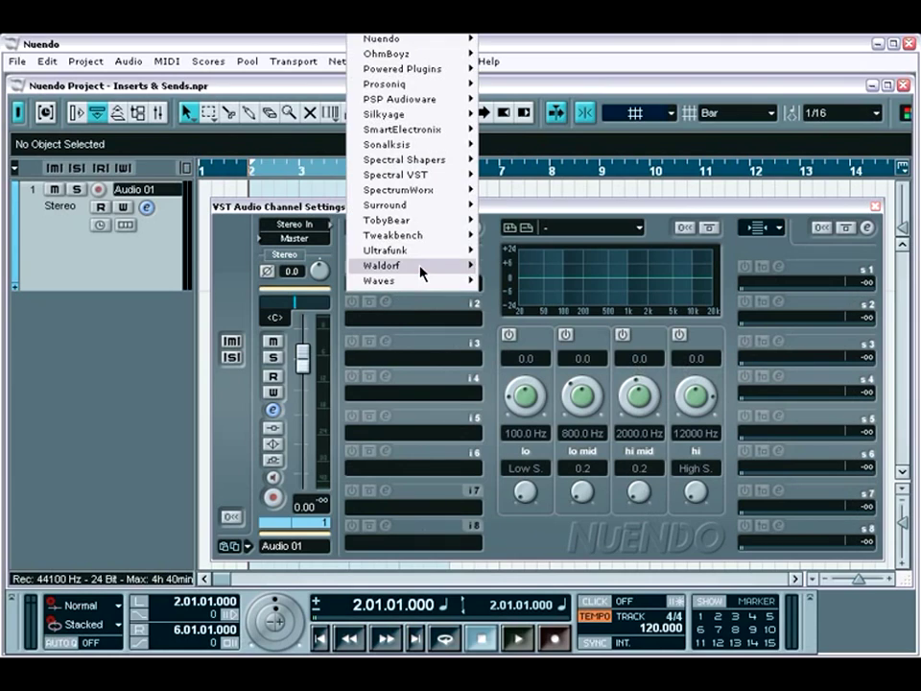
mouse_move(422, 250)
click(523, 311)
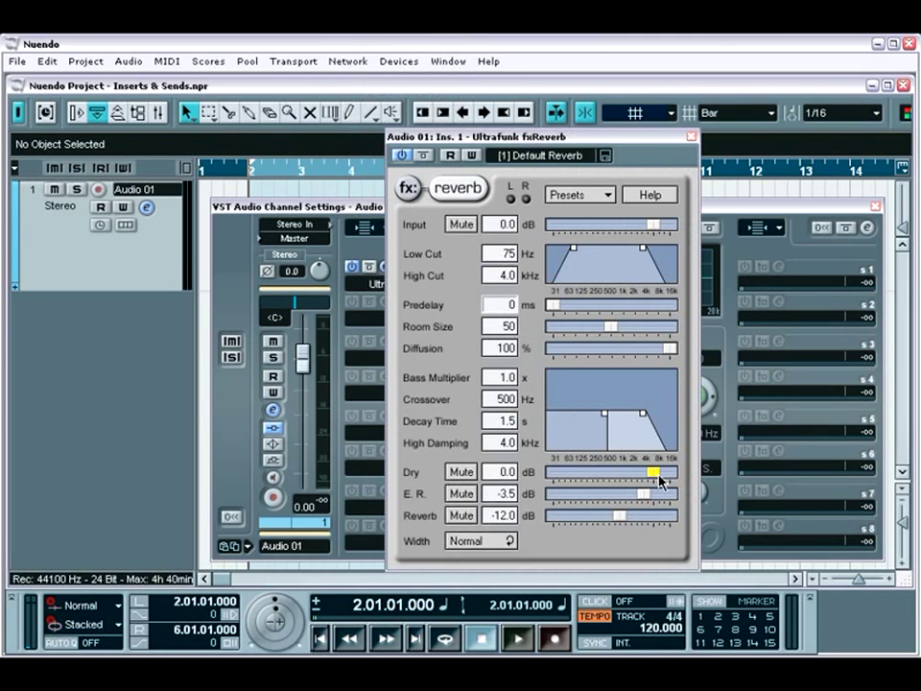
Set the reverb's Dry level to -3.4 dB and its Reverb level to -10.8 dB, and close its editor
mouse_move(653, 472)
mouse_down()
mouse_move(623, 472)
mouse_move(642, 472)
mouse_up()
mouse_move(620, 516)
mouse_down()
mouse_move(597, 515)
mouse_move(624, 516)
mouse_up()
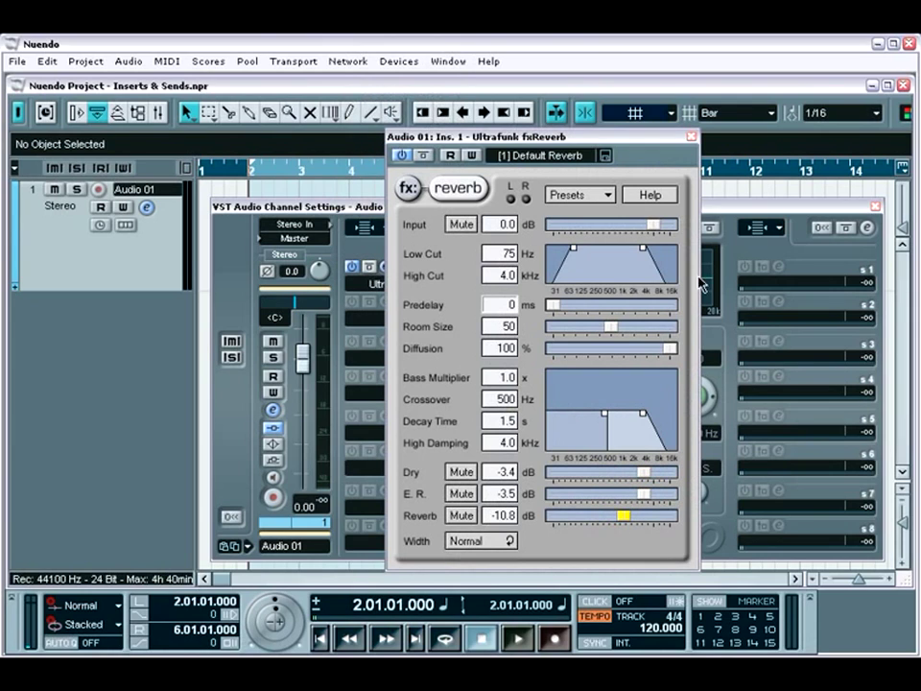
click(691, 137)
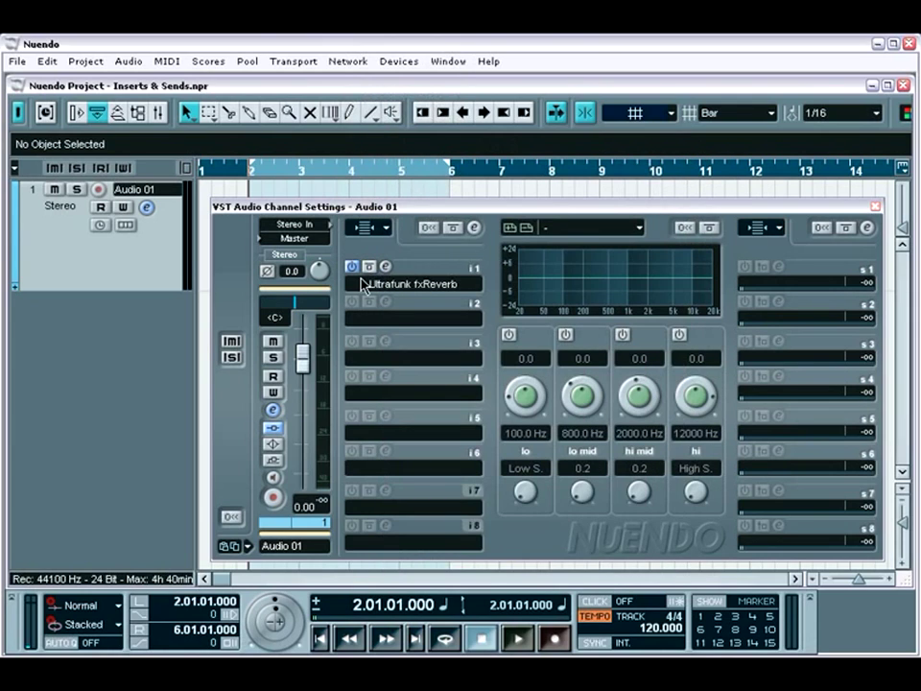
Try the fxReverb insert's bypass on and off, and briefly open its editor
click(353, 270)
click(369, 267)
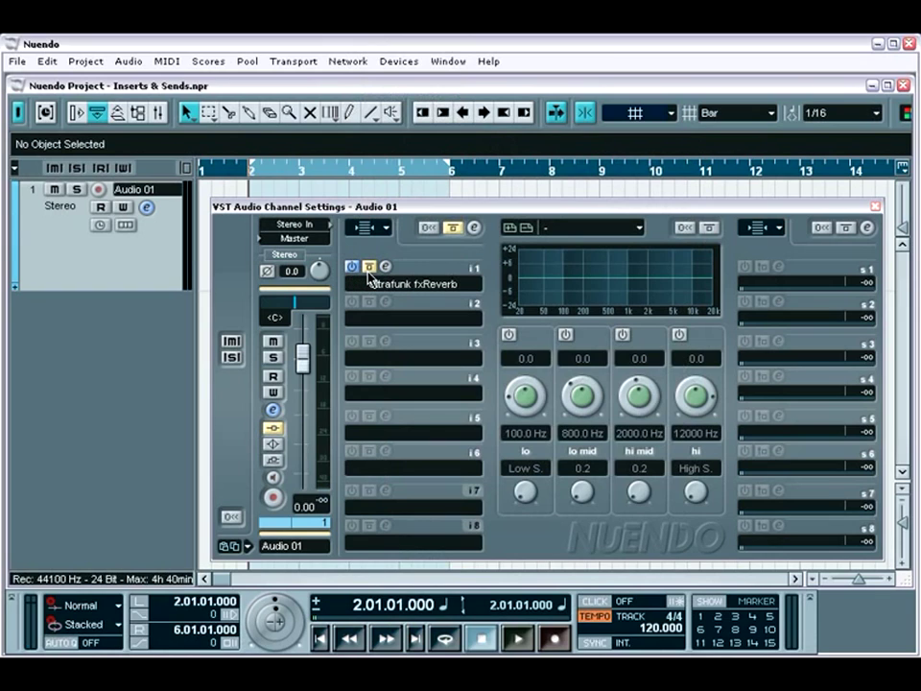
click(370, 268)
click(385, 267)
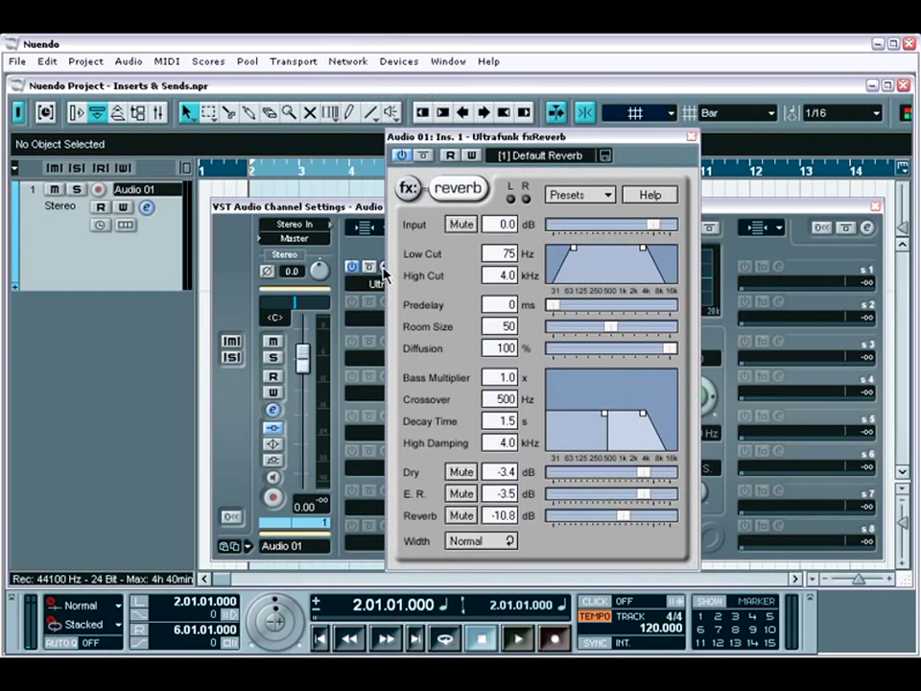
click(385, 268)
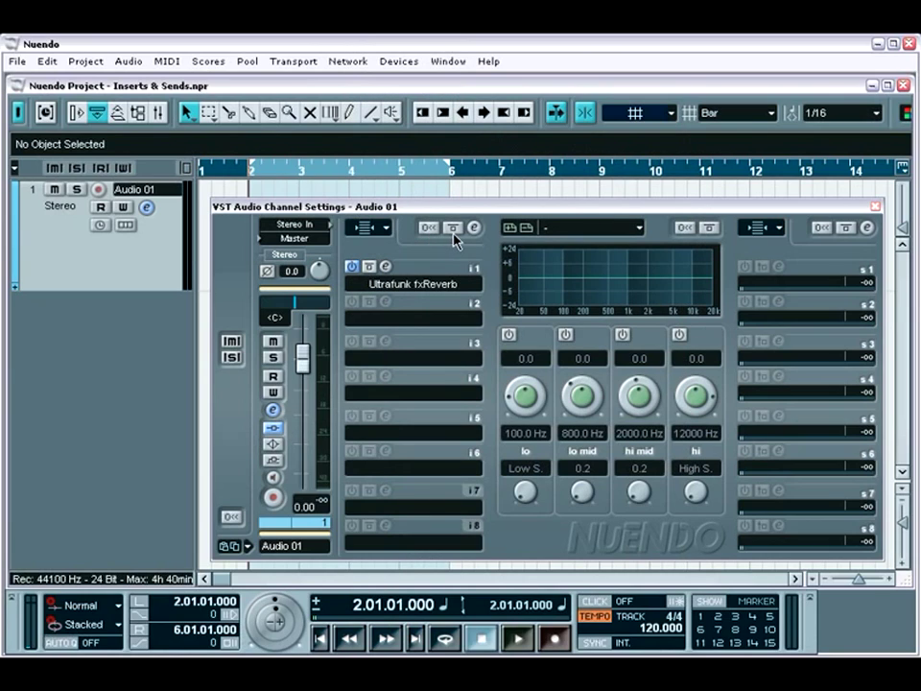
Inspect the routing of the fxReverb insert in the Routing Editor and return the inserts to Normal view
click(385, 228)
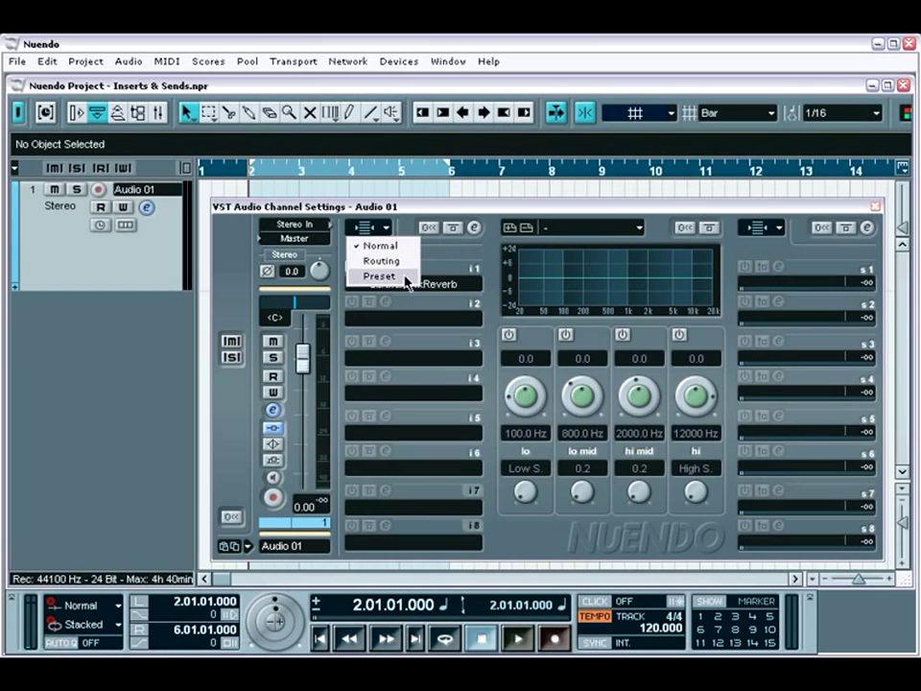
click(381, 260)
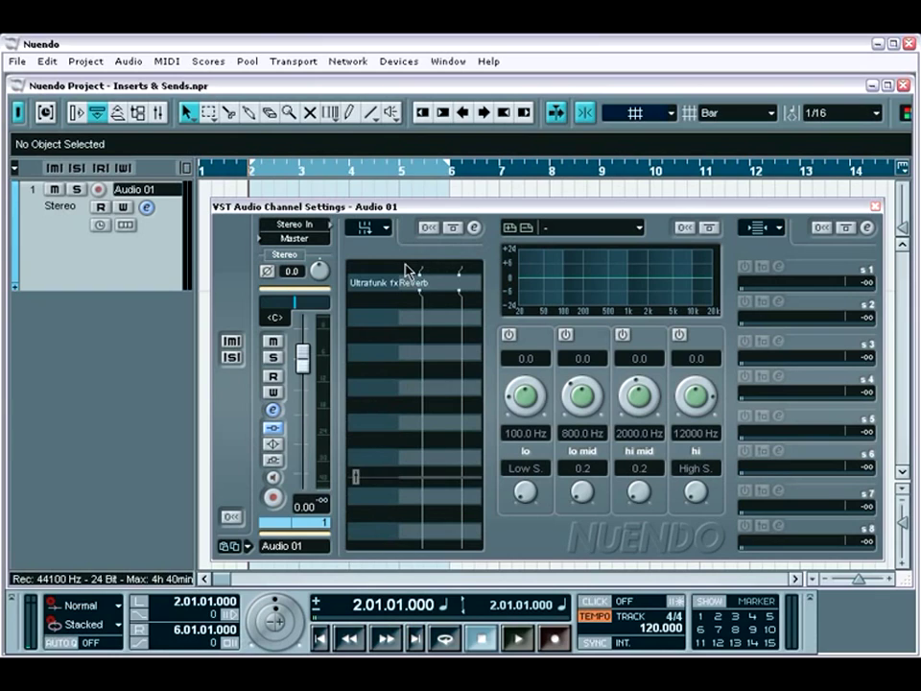
click(405, 287)
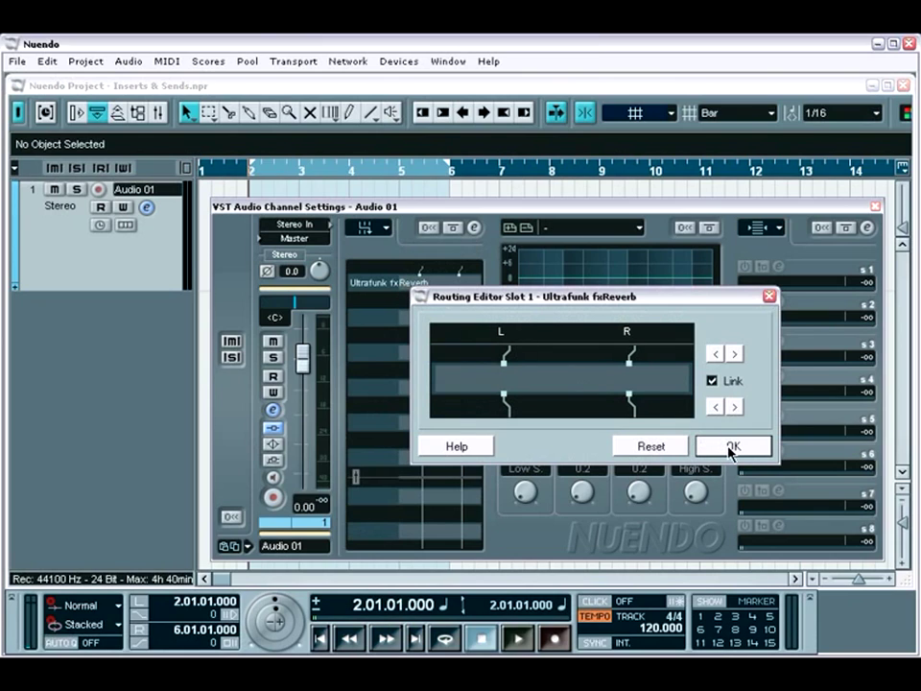
click(732, 448)
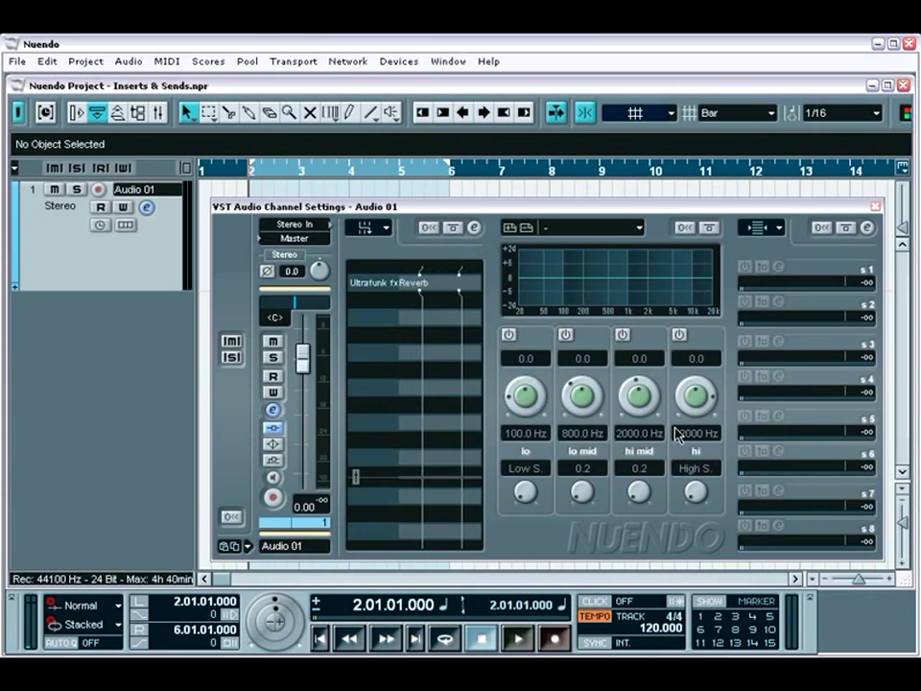
click(383, 229)
click(382, 245)
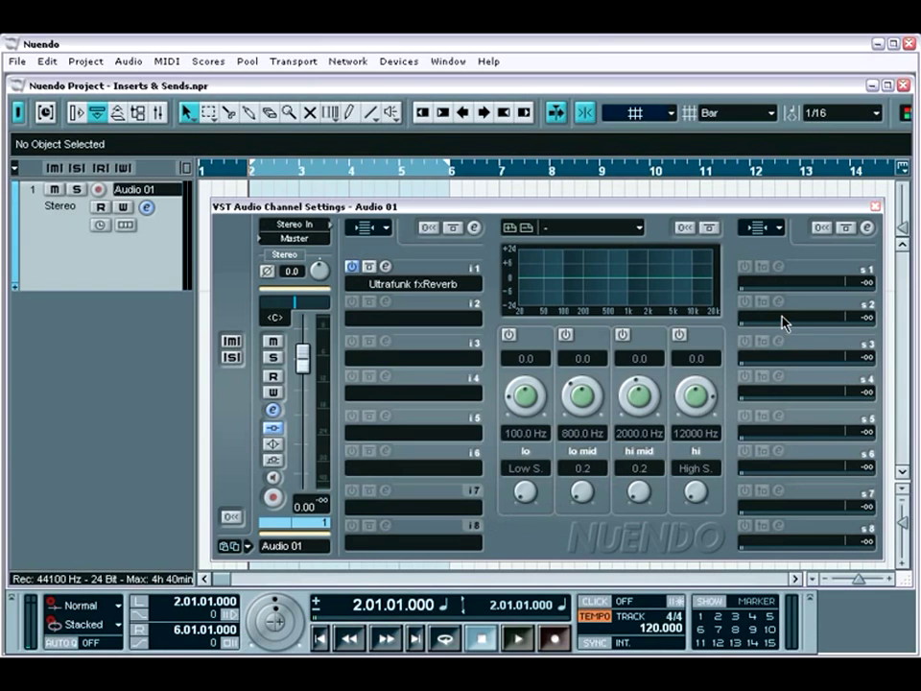
Add a stereo FX channel track with no effect loaded
right_click(93, 311)
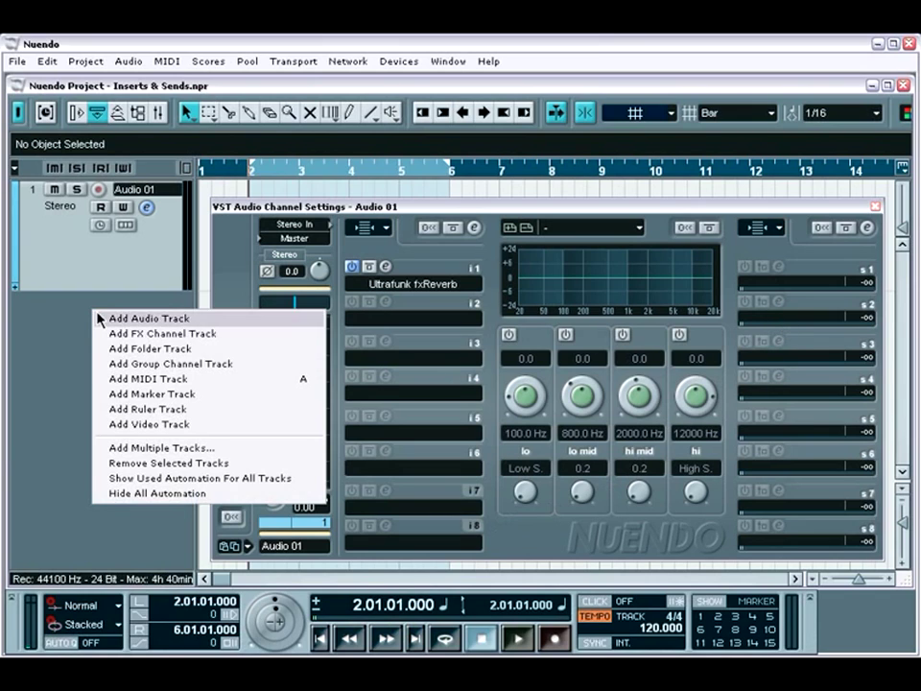
click(160, 334)
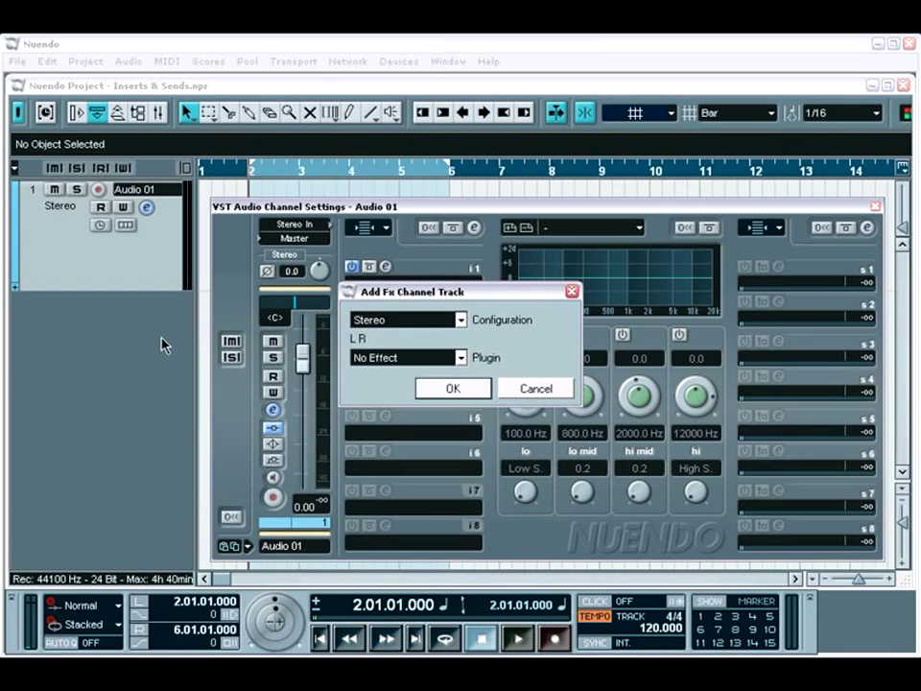
click(447, 394)
click(161, 286)
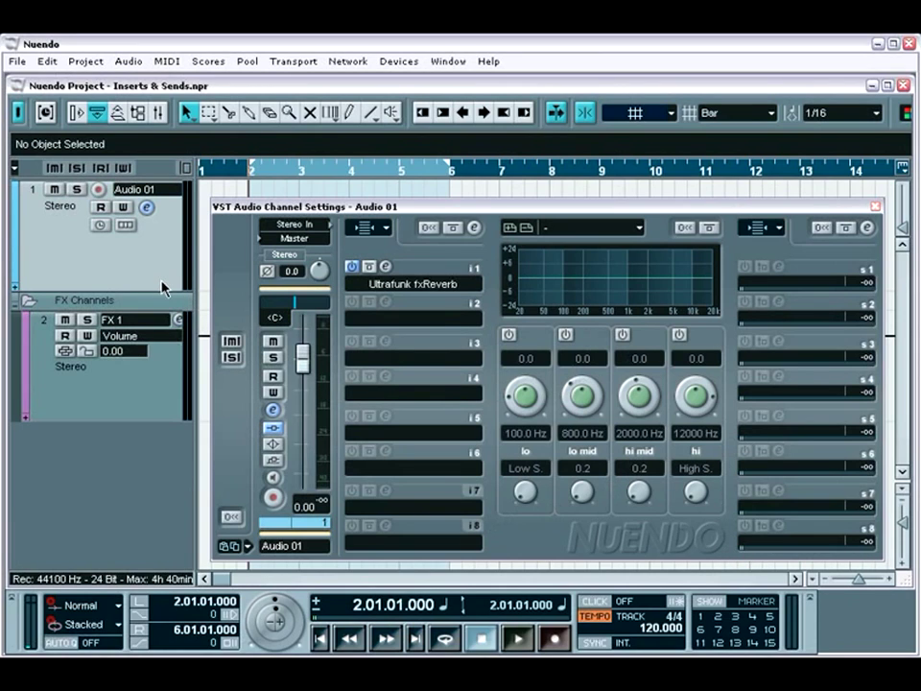
Route send 1 of the Audio 01 channel to FX 1 and adjust its send level
click(783, 283)
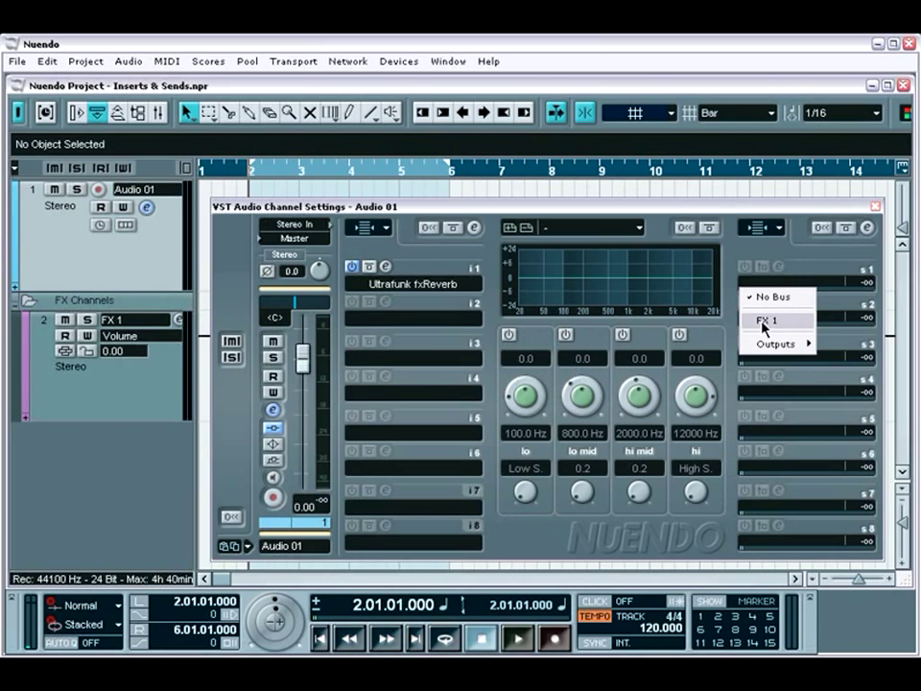
click(765, 321)
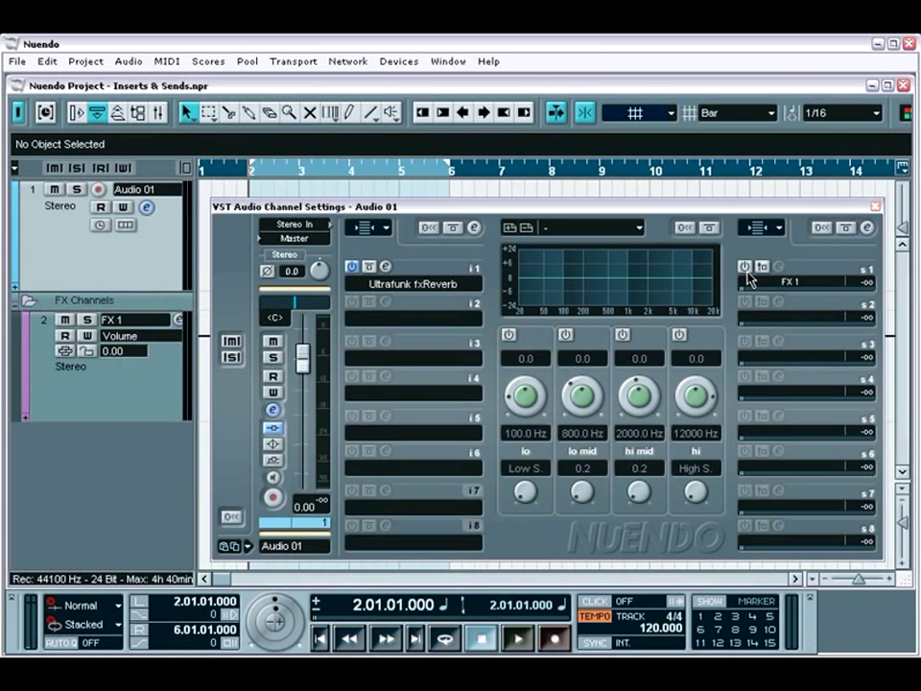
drag(746, 289, 767, 308)
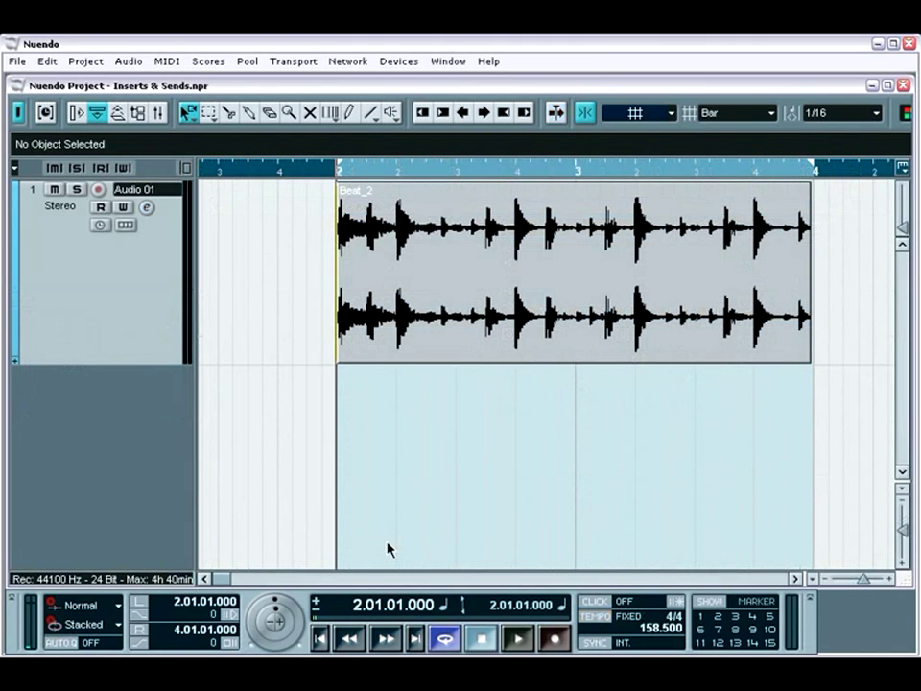
Play the unprocessed Beat_2 loop, stop it and return to the left locator
key(space)
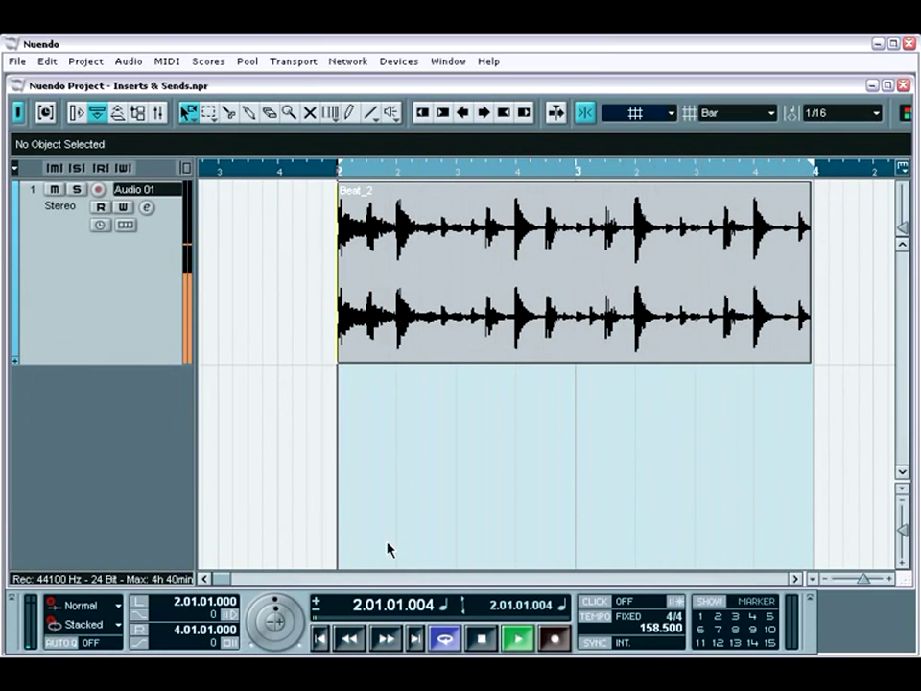
key(space)
key(KP_1)
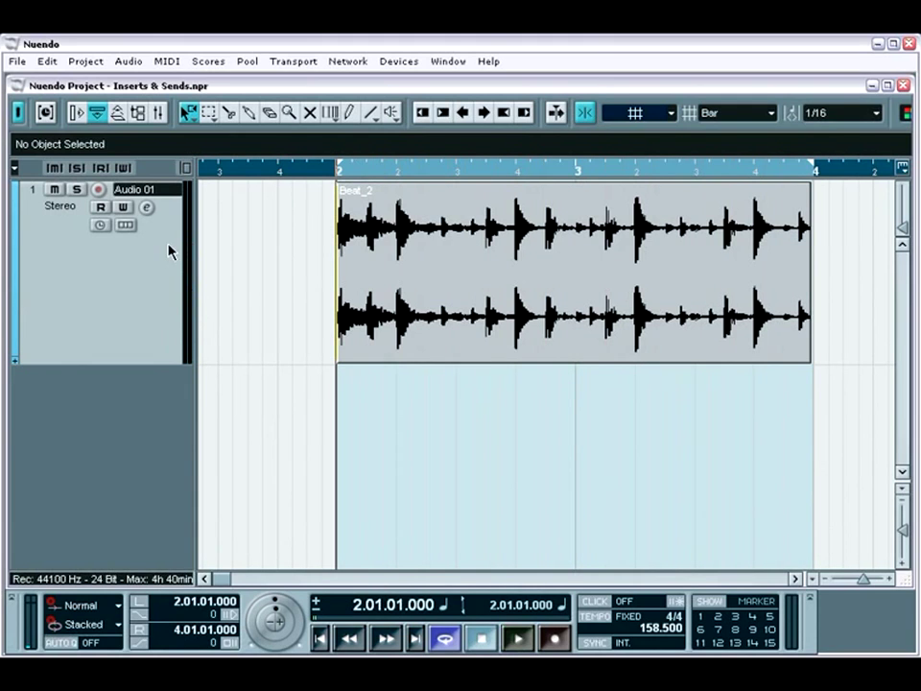
Load the UAD 1176LN compressor into insert slot 1 of Audio 01, leaving only the plug-in's editor open
click(145, 207)
click(341, 339)
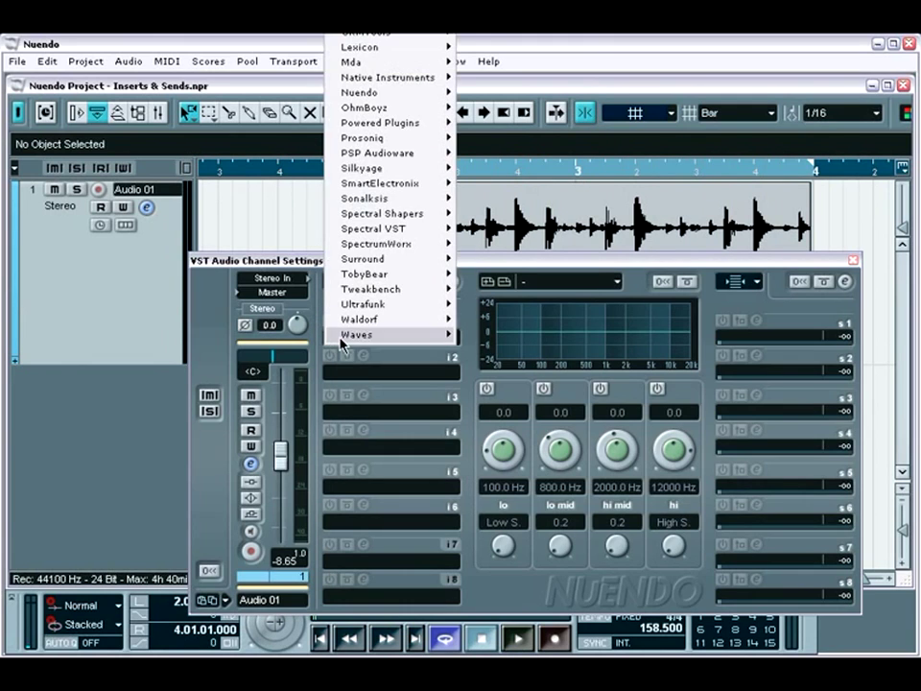
mouse_move(389, 123)
click(467, 126)
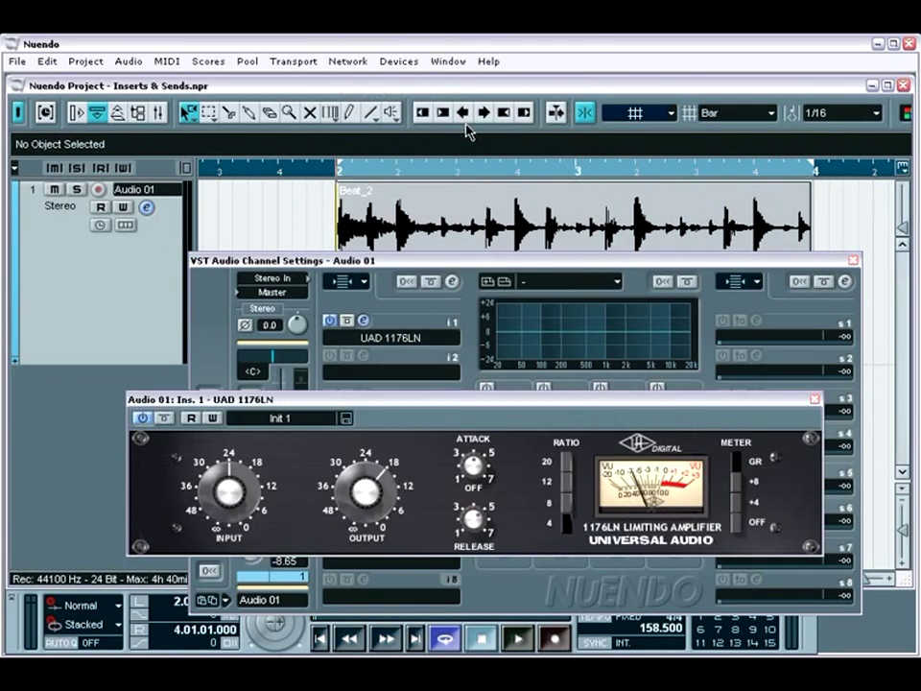
click(854, 259)
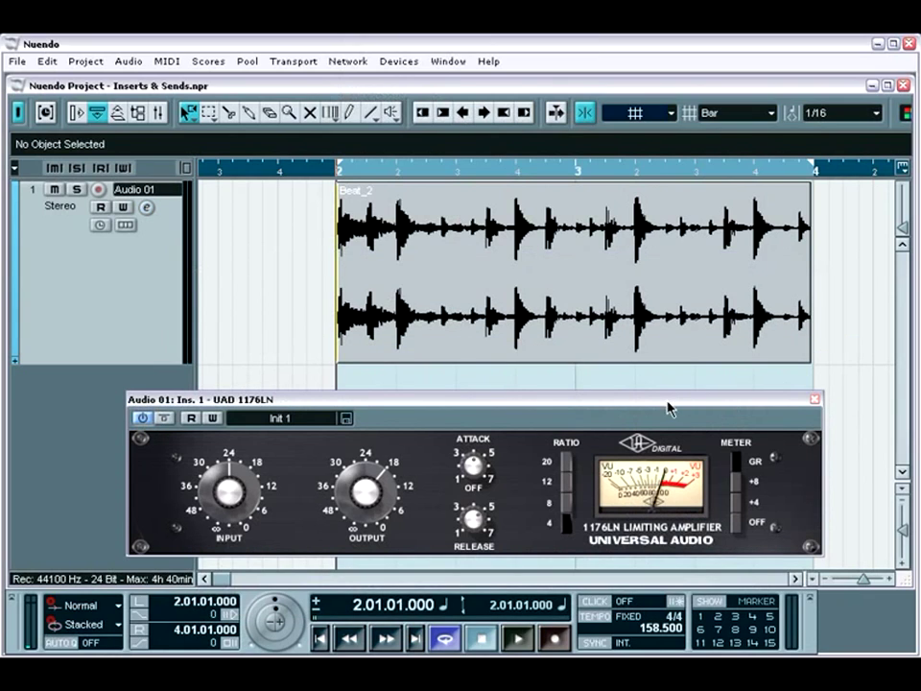
drag(669, 408, 719, 407)
Raise the 1176LN's Input to between the 18 and 12 marks while the loop plays, and stop playback and close the editor
key(space)
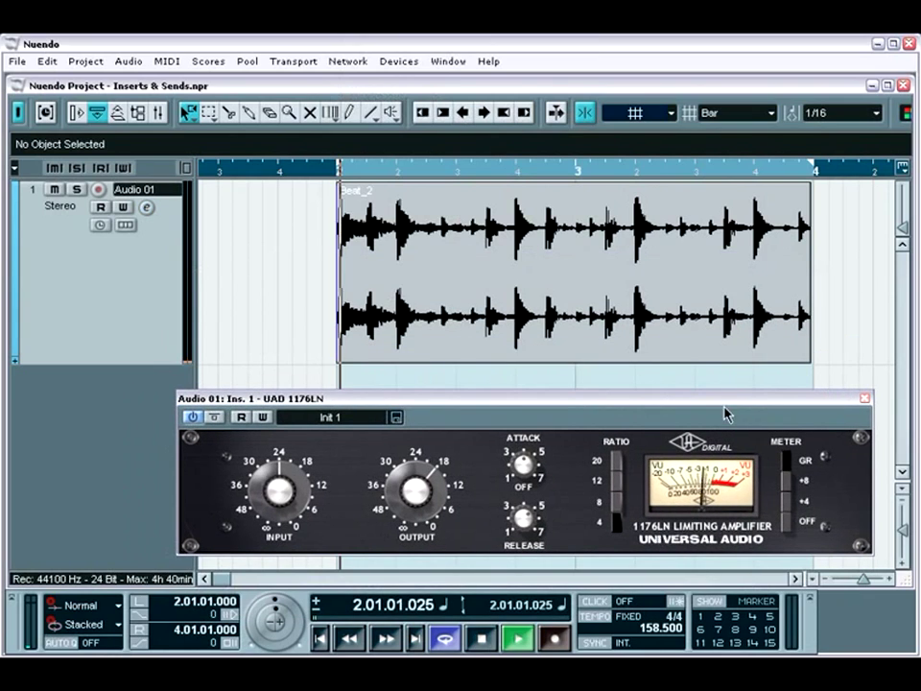
drag(285, 497, 286, 459)
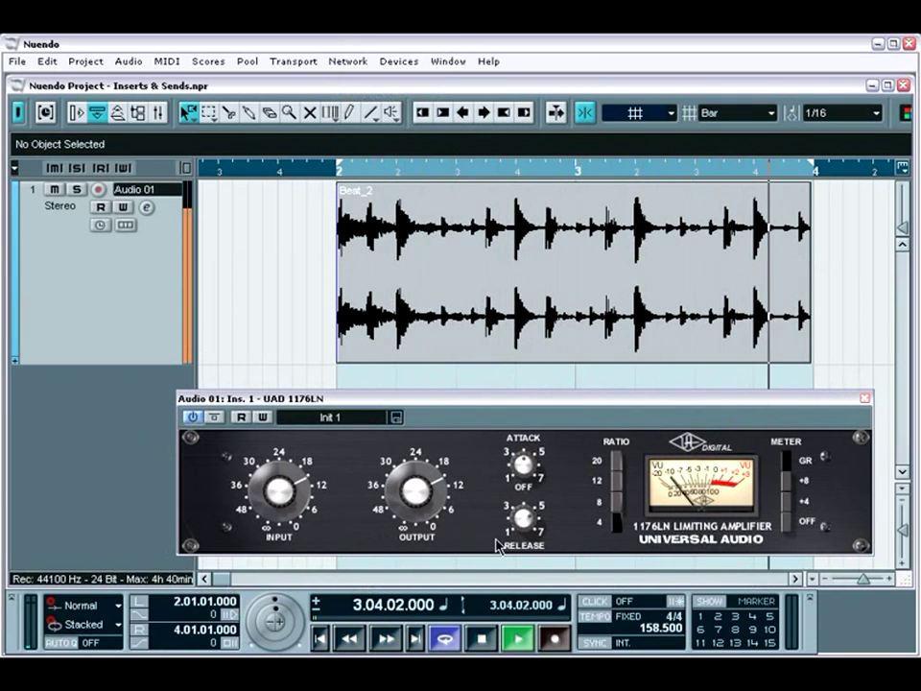
key(space)
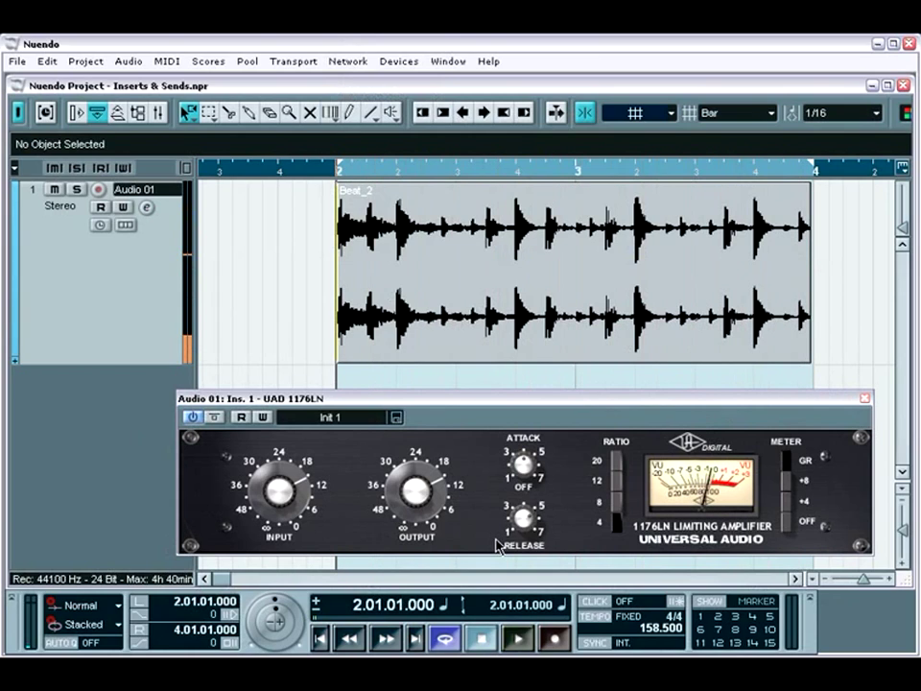
click(864, 398)
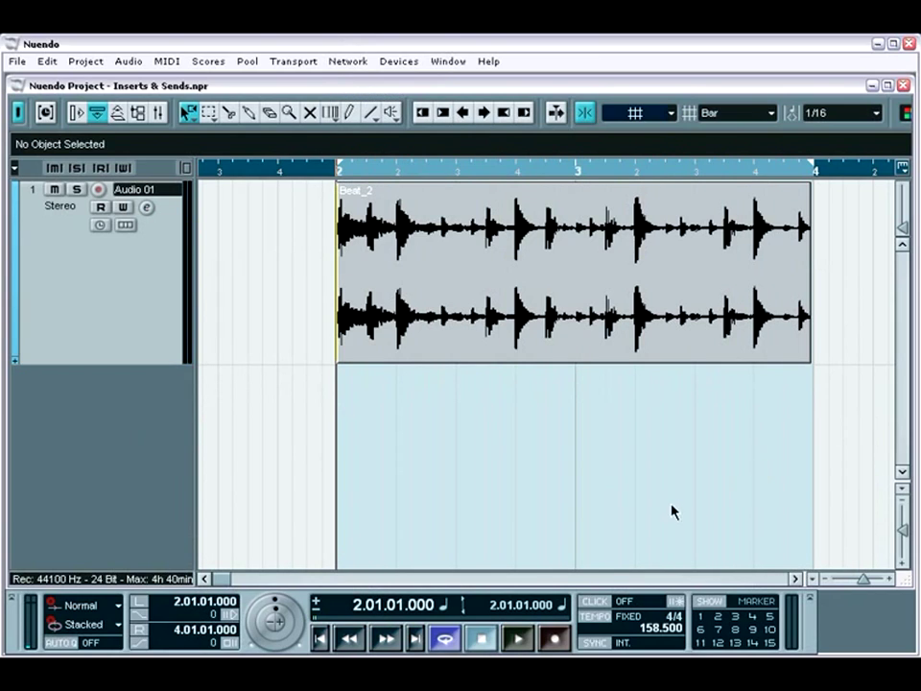
Add a stereo FX channel track that uses the Native Instruments Spektral Delay plug-in
right_click(71, 425)
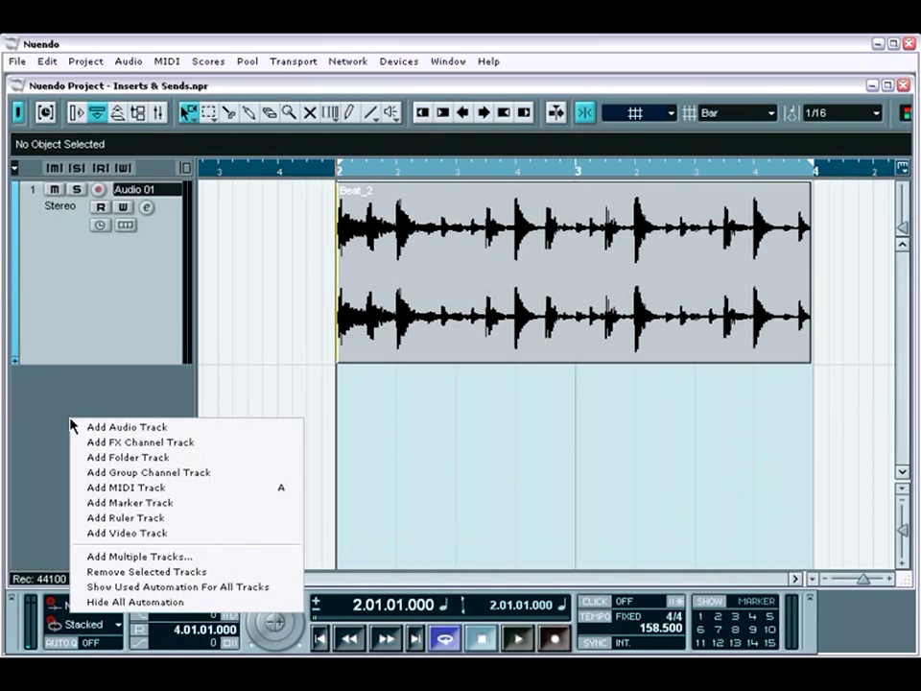
click(92, 442)
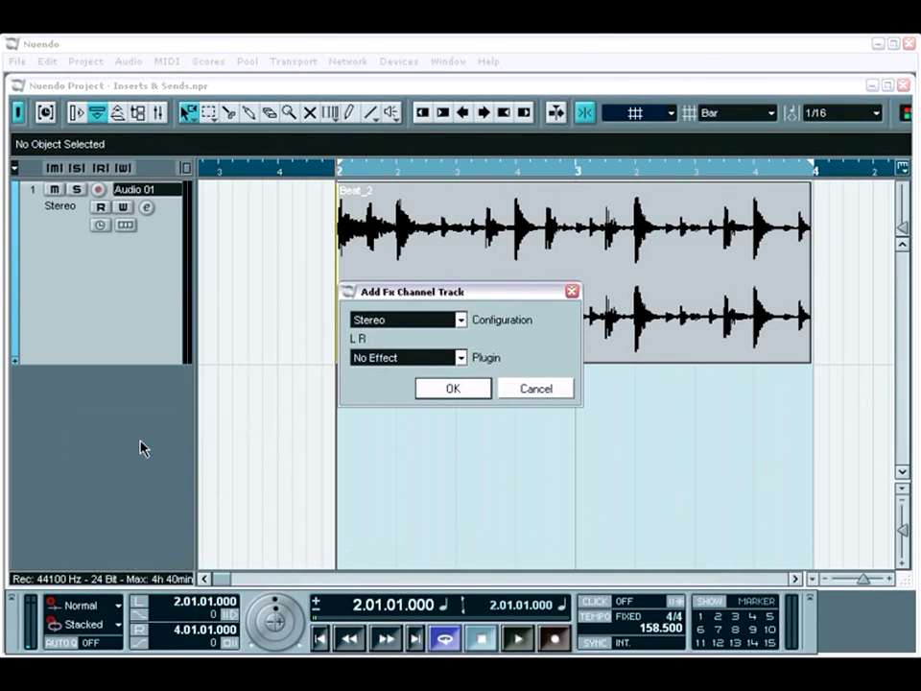
click(461, 361)
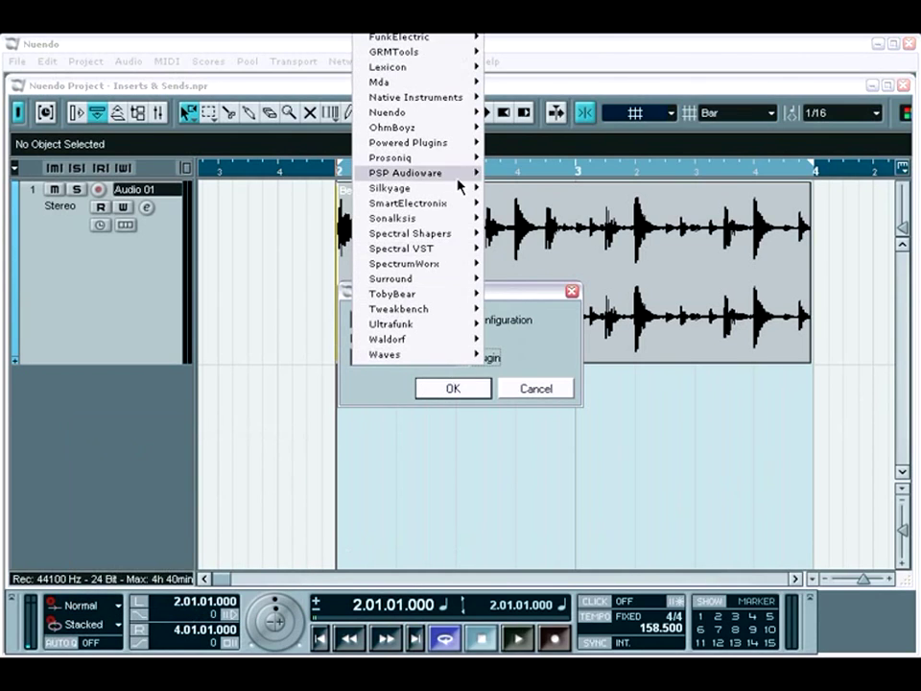
mouse_move(455, 101)
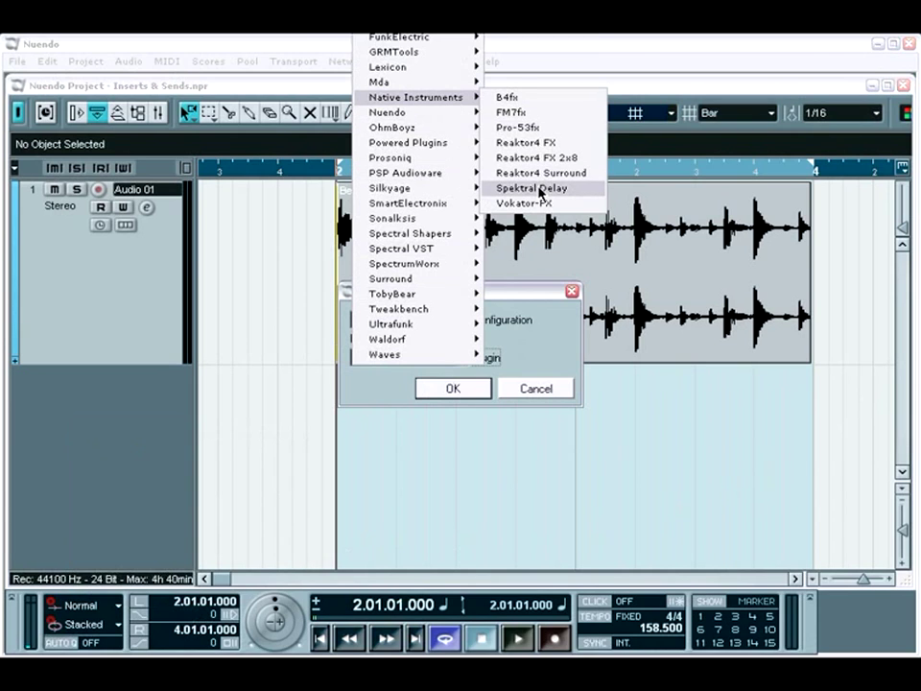
click(540, 189)
click(447, 389)
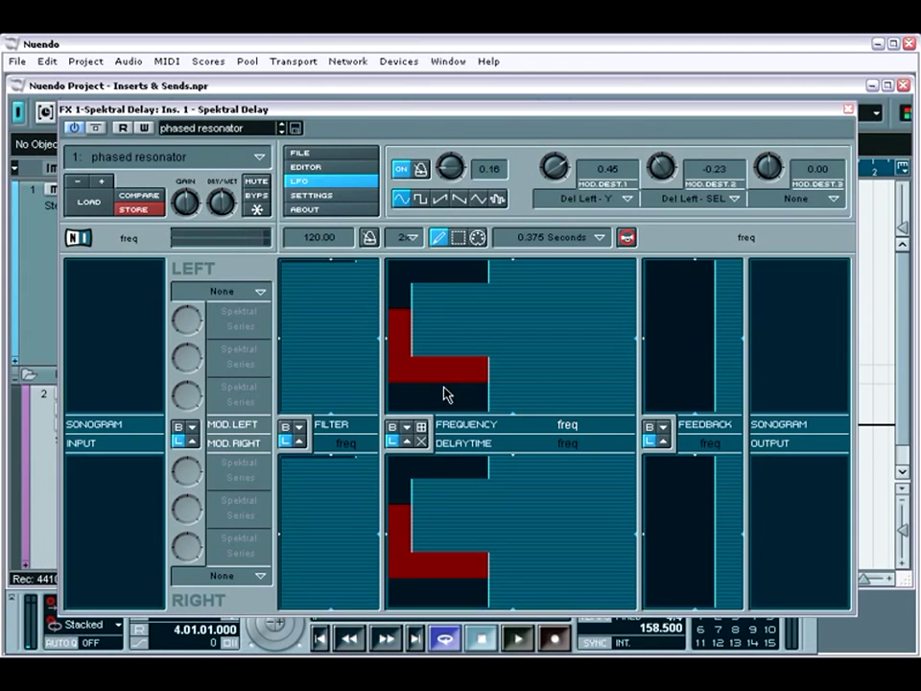
Choose program 7, manic colorwheel, from Spektral Delay's file page and close the plug-in's editor
click(330, 156)
click(573, 196)
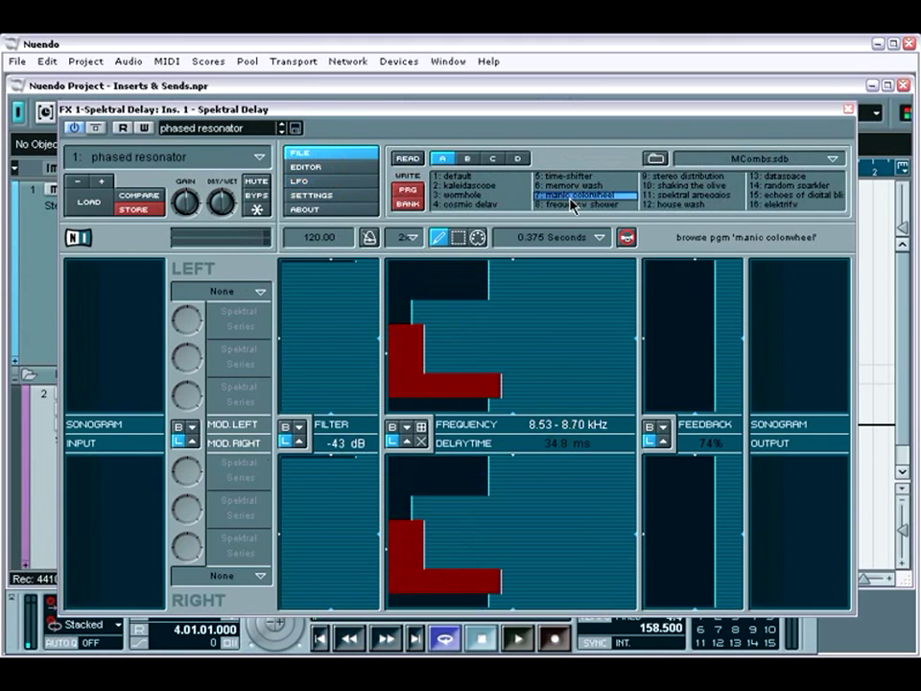
click(849, 111)
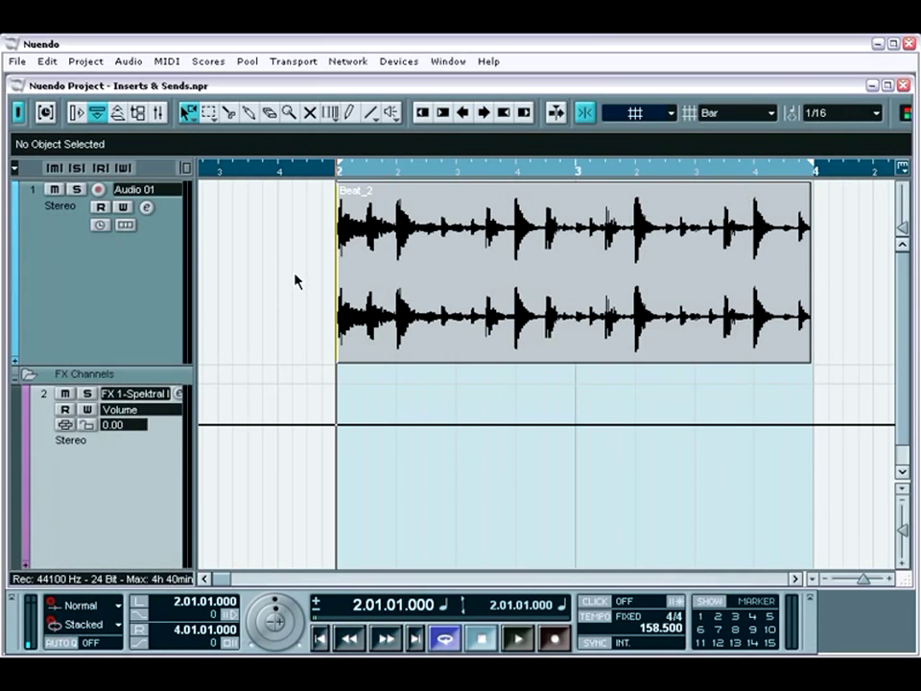
Route send 1 of the Audio 01 channel to FX 1-Spektral Delay and activate the send
click(147, 208)
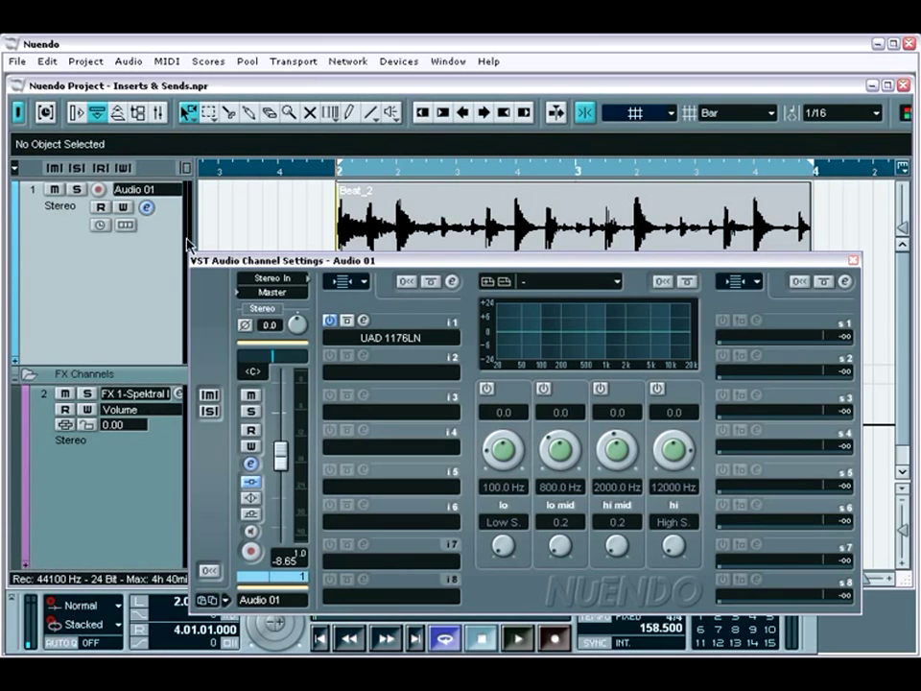
click(736, 337)
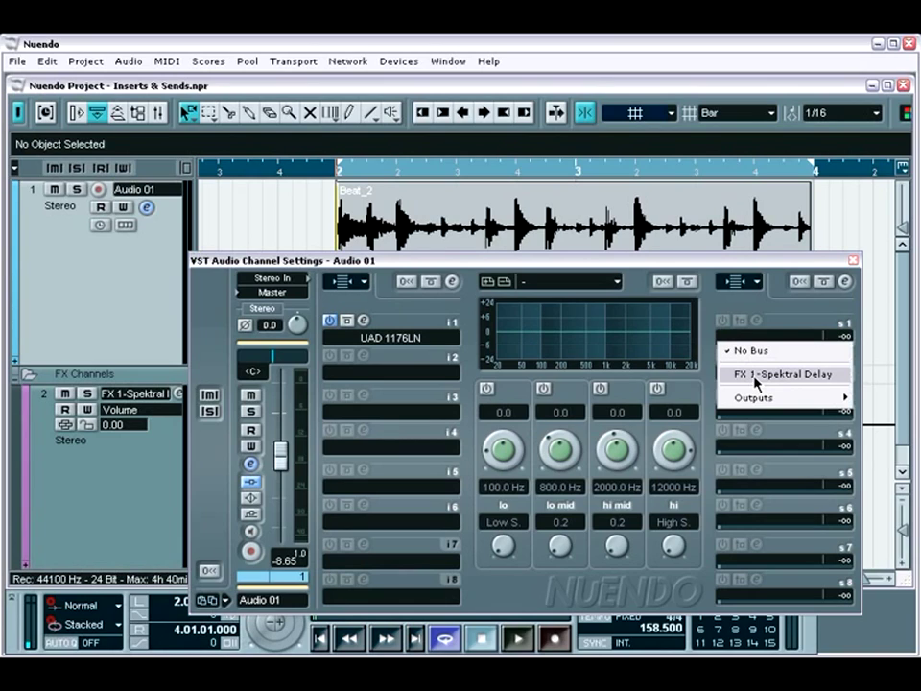
click(756, 377)
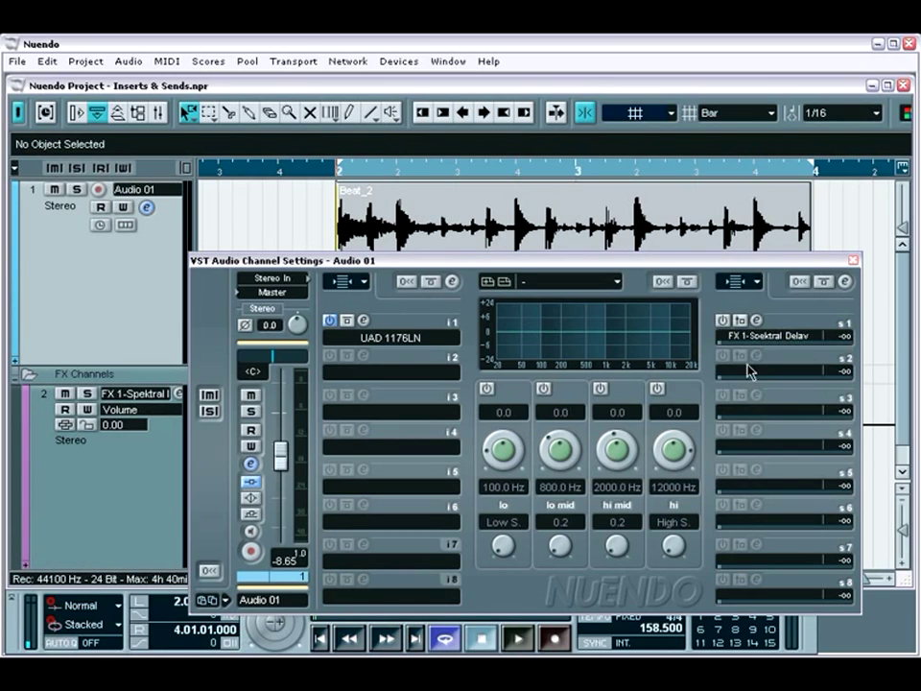
click(723, 321)
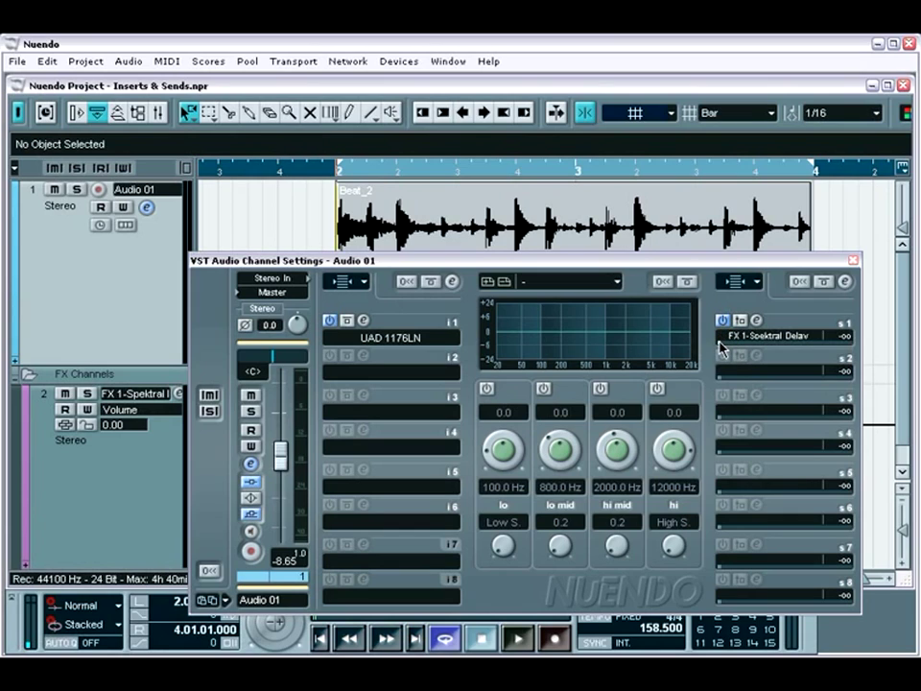
Raise the level of Audio 01's send 1 to about -1.26, and play the loop and stop it
drag(720, 343, 818, 351)
key(space)
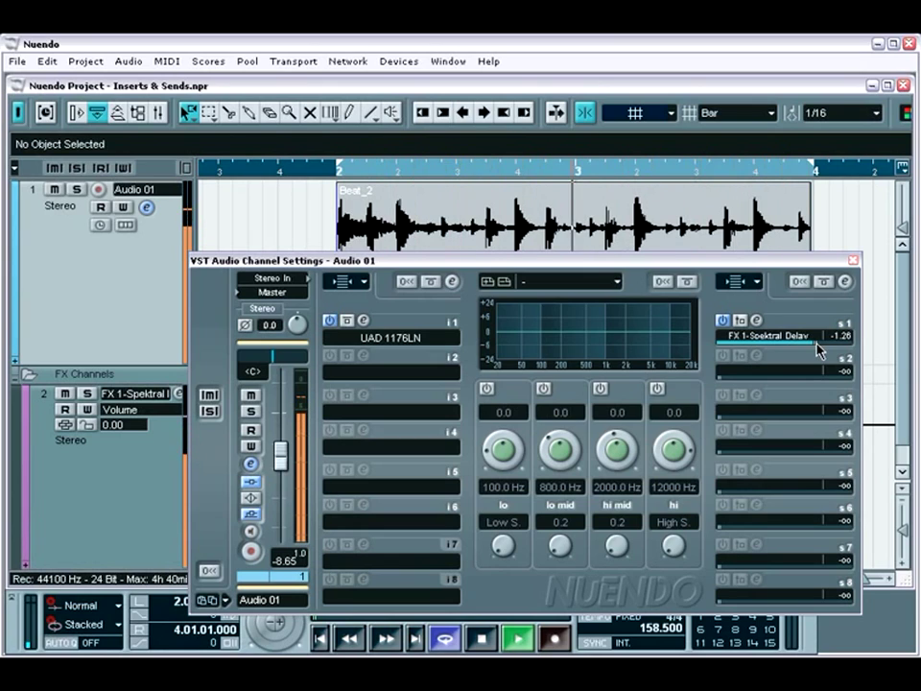
key(space)
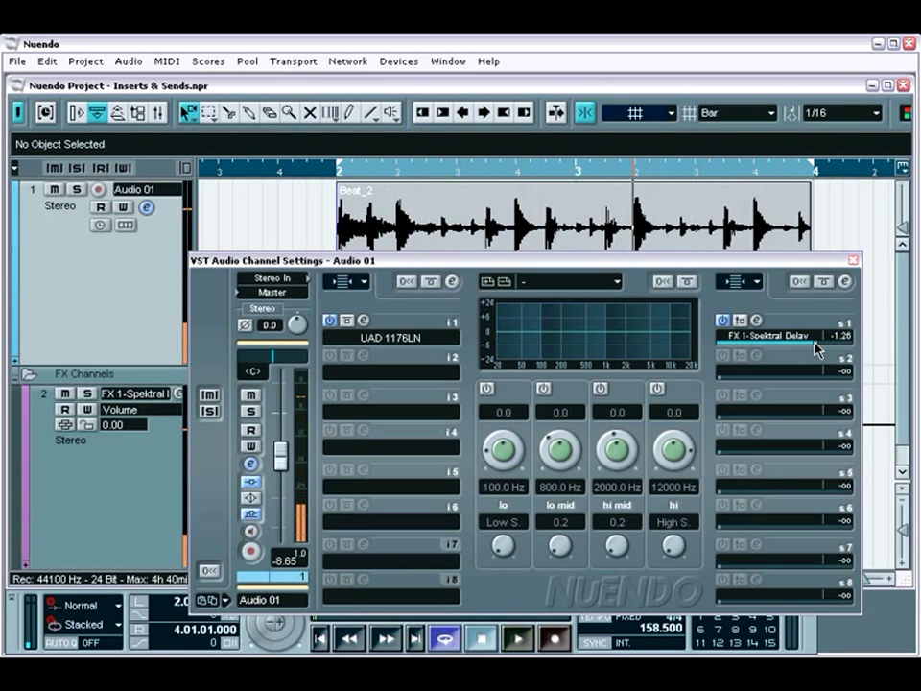